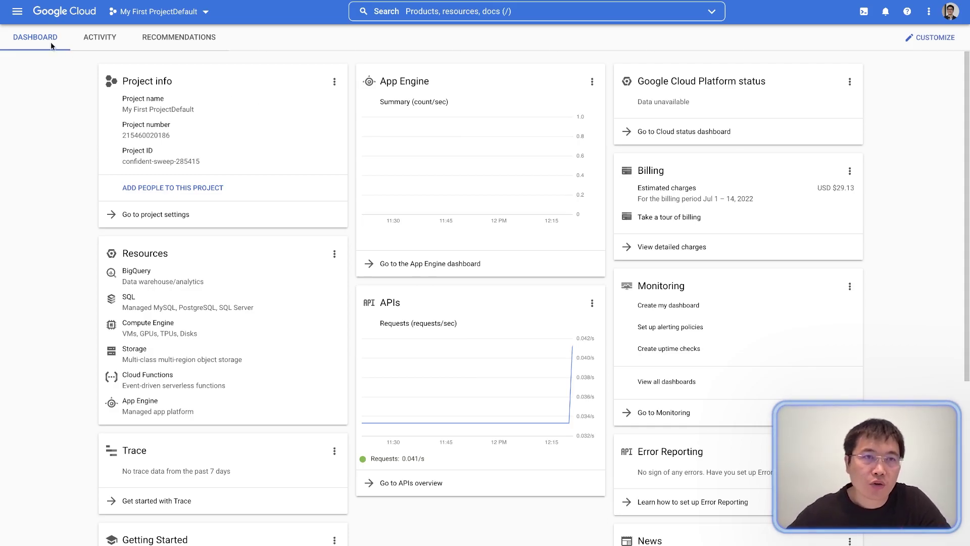
Go to Compute Engine VM instances from the navigation menu
click(16, 12)
mouse_move(49, 345)
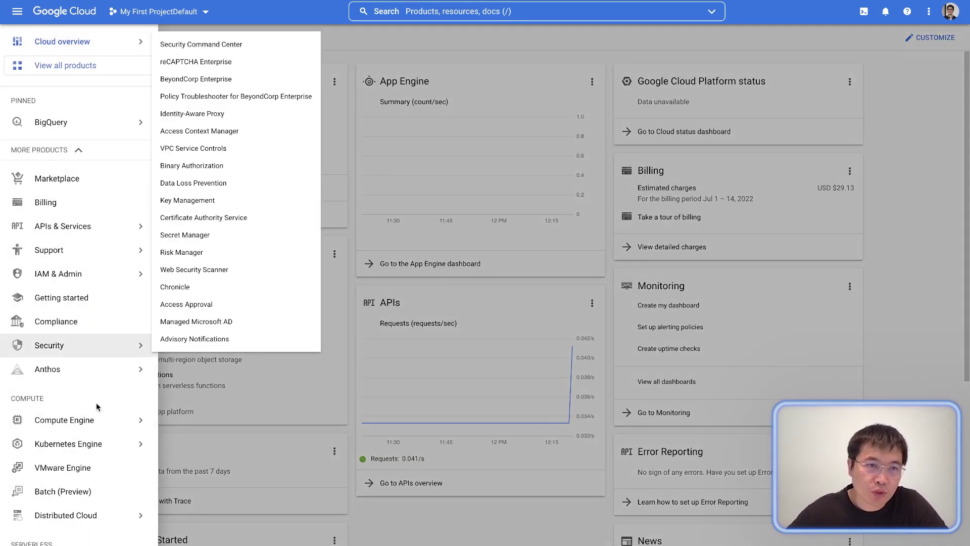
click(82, 421)
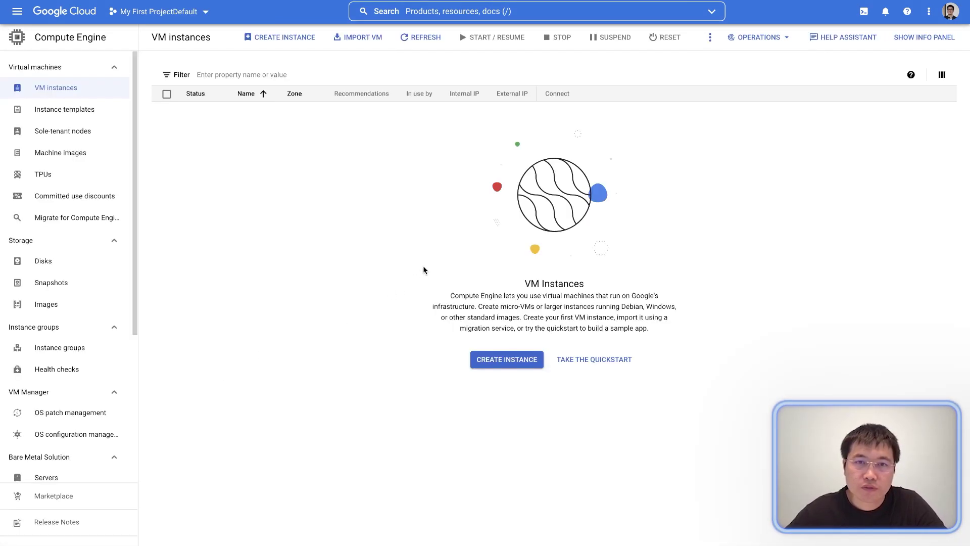
Start a new VM instance and replace its default name with 'ubuntu'
click(293, 36)
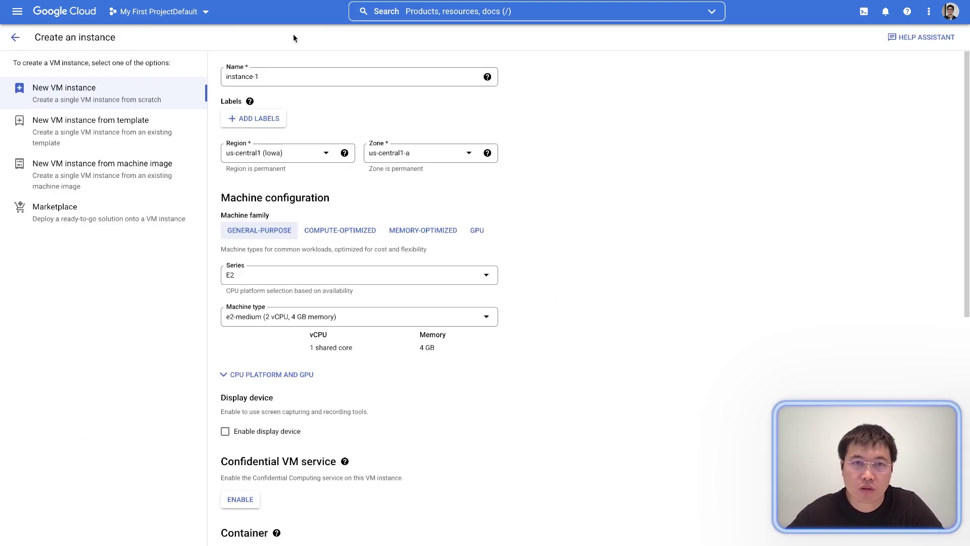
drag(291, 74, 226, 76)
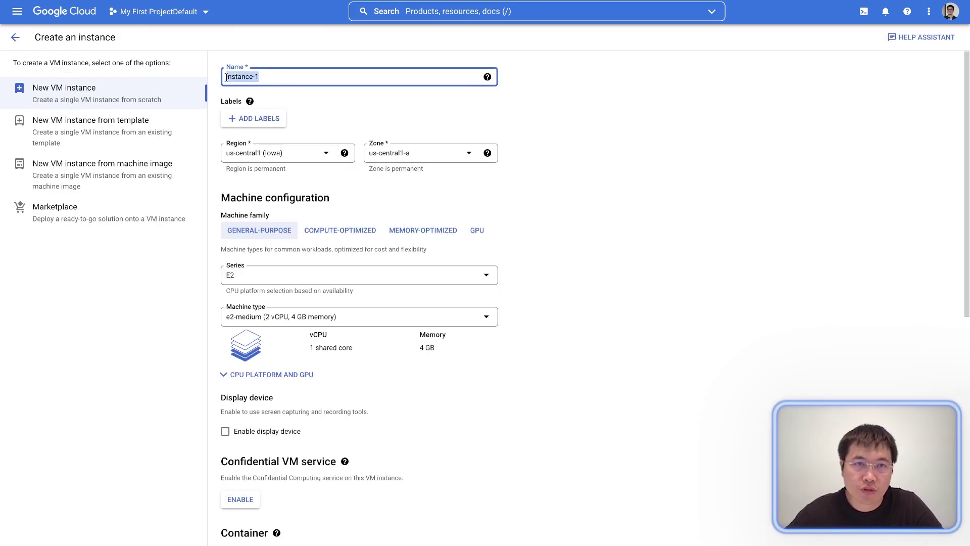
text(ubuntu)
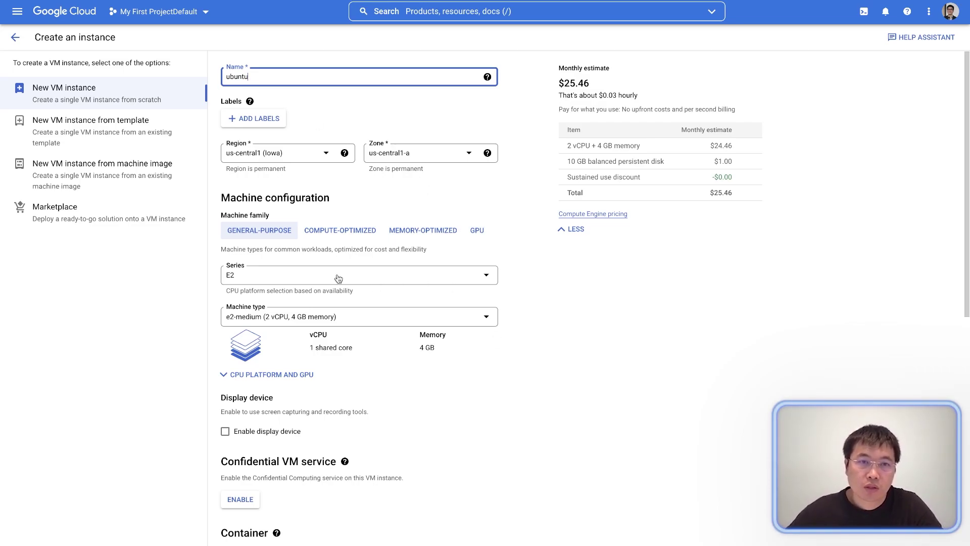
Set the machine series to T2A and machine type to t2a-standard-1 (1 vCPU, 4 GB)
click(420, 278)
scroll(389, 356, down, 1)
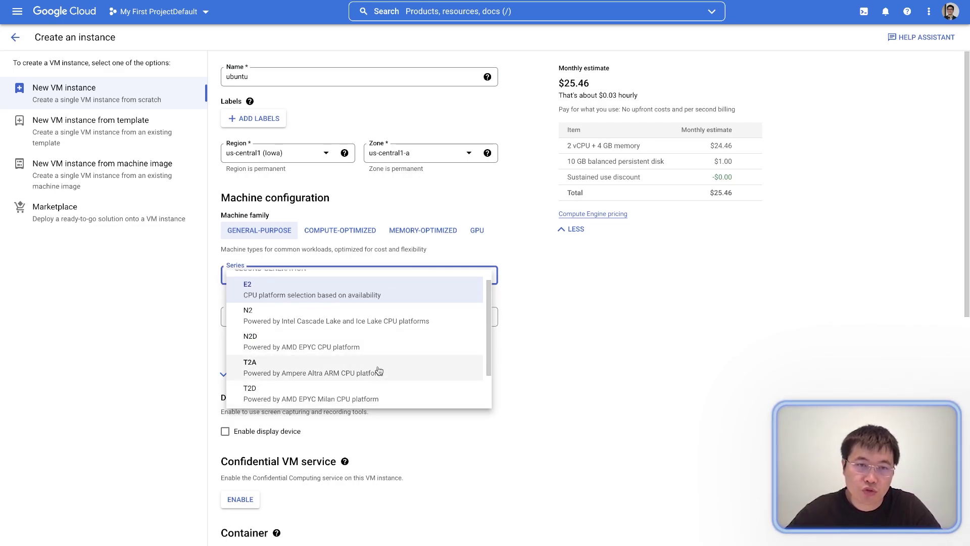
click(388, 373)
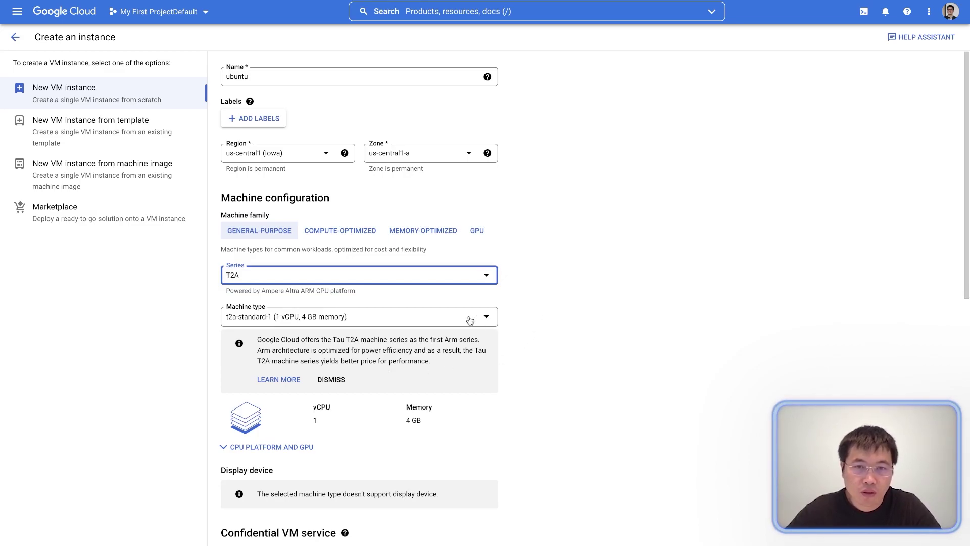
click(468, 316)
scroll(389, 420, down, 1)
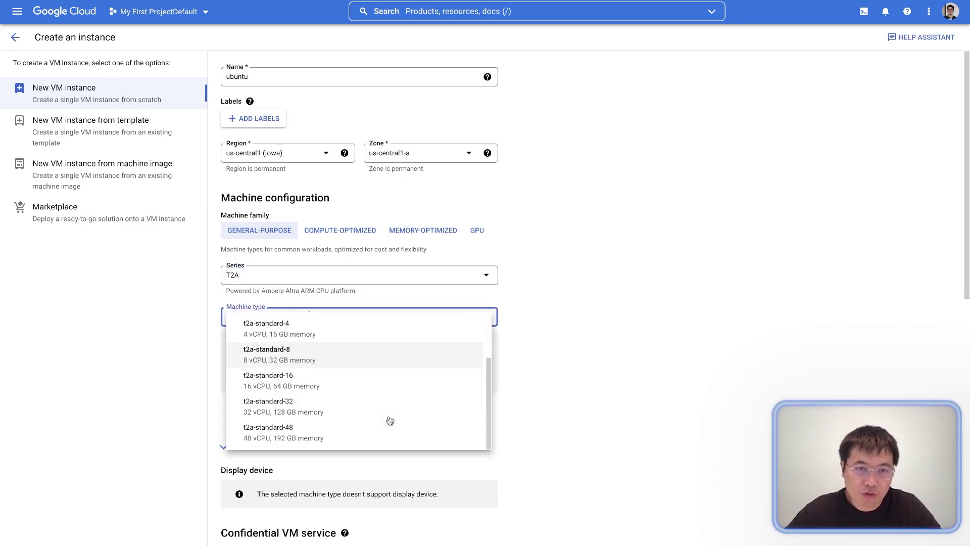
scroll(390, 420, up, 2)
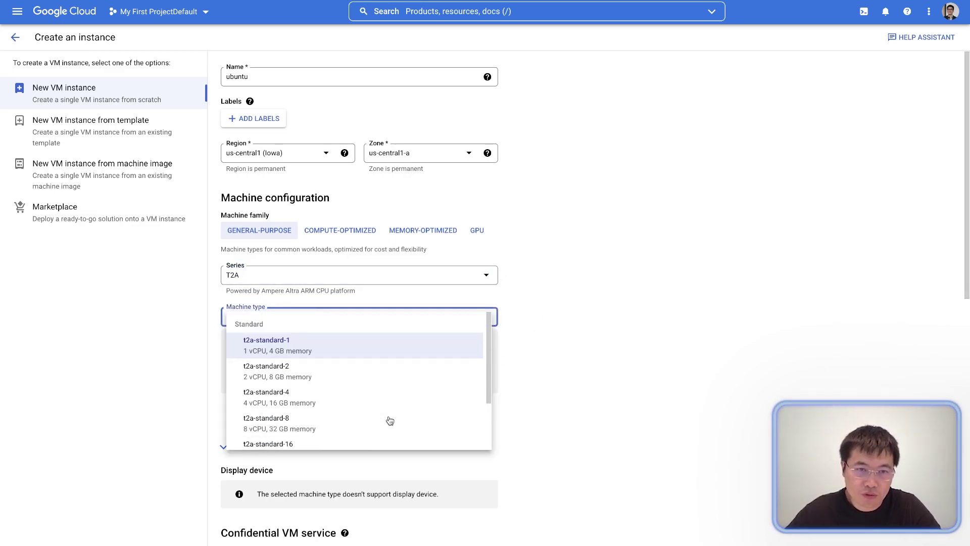
click(376, 350)
scroll(665, 388, down, 3)
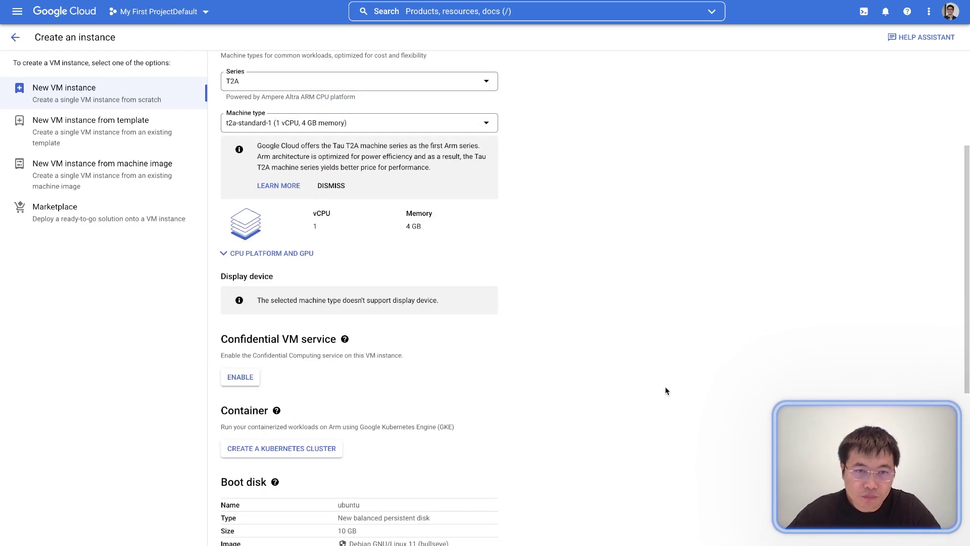
scroll(665, 390, down, 1)
scroll(665, 390, down, 1)
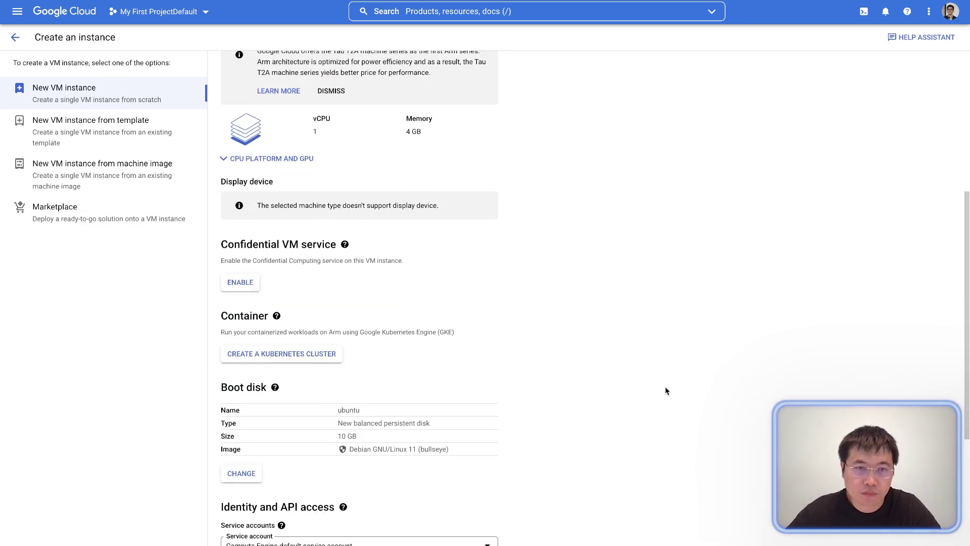
Try a CentOS Stream 9 boot image, which shows an Arm64-compatibility error
click(249, 476)
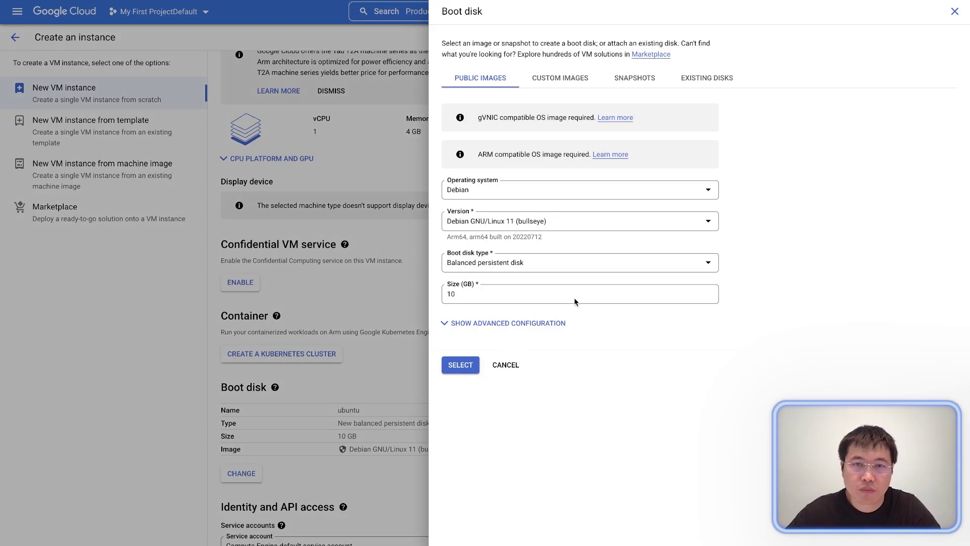
click(599, 192)
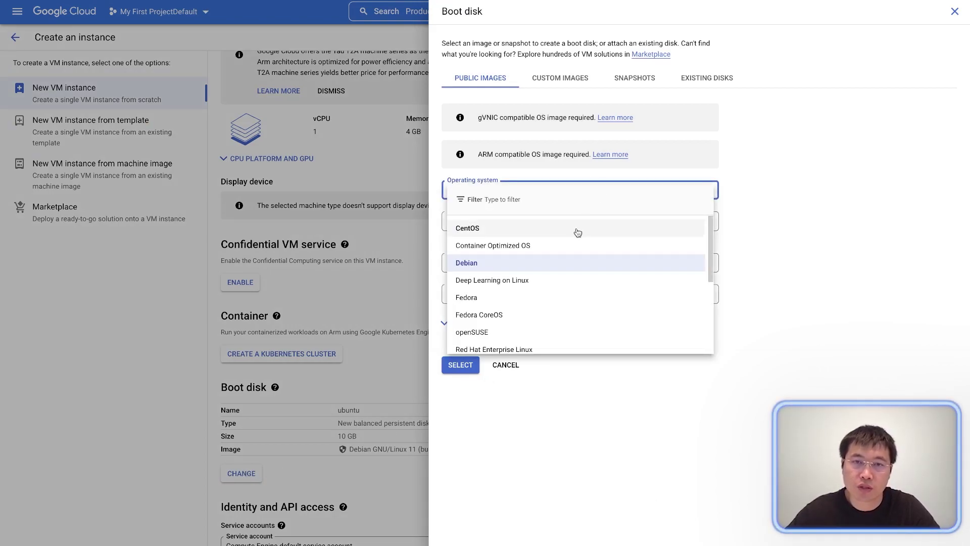
click(577, 230)
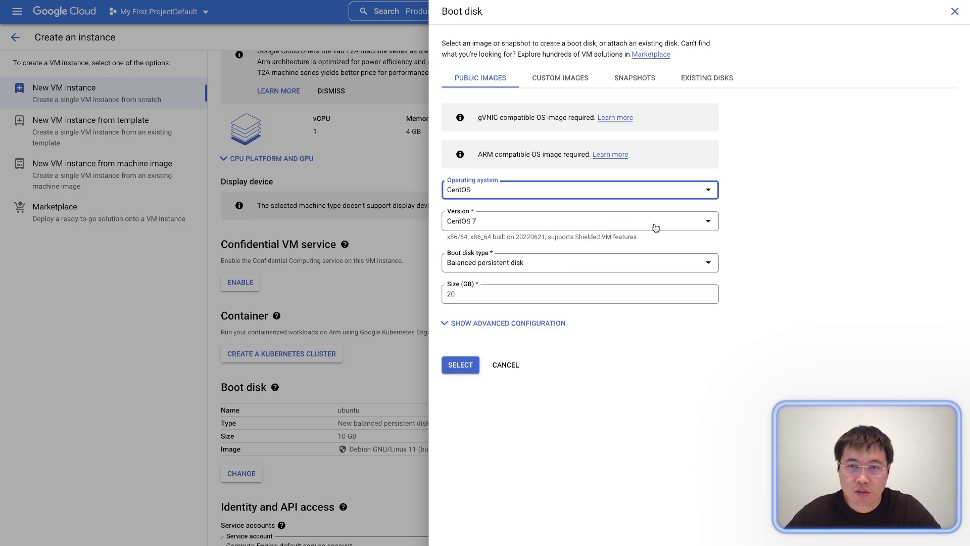
click(611, 227)
click(603, 315)
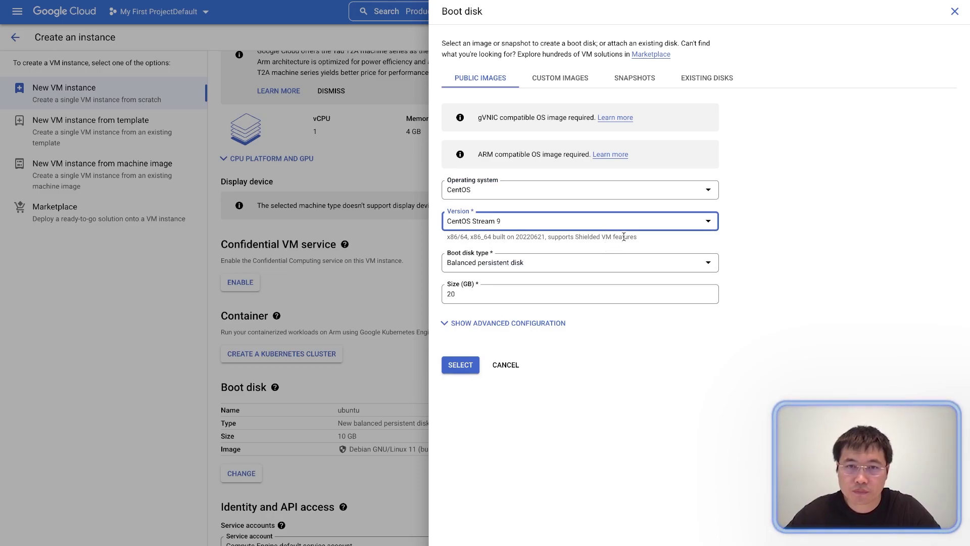
click(772, 253)
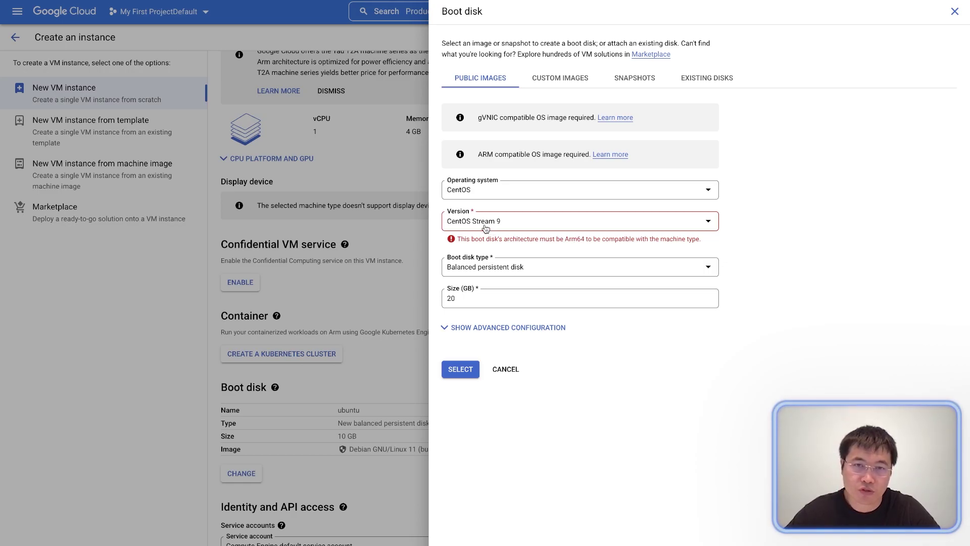
Pick Ubuntu with the Arm64 Ubuntu 22.04 LTS Minimal version as the boot image
click(641, 191)
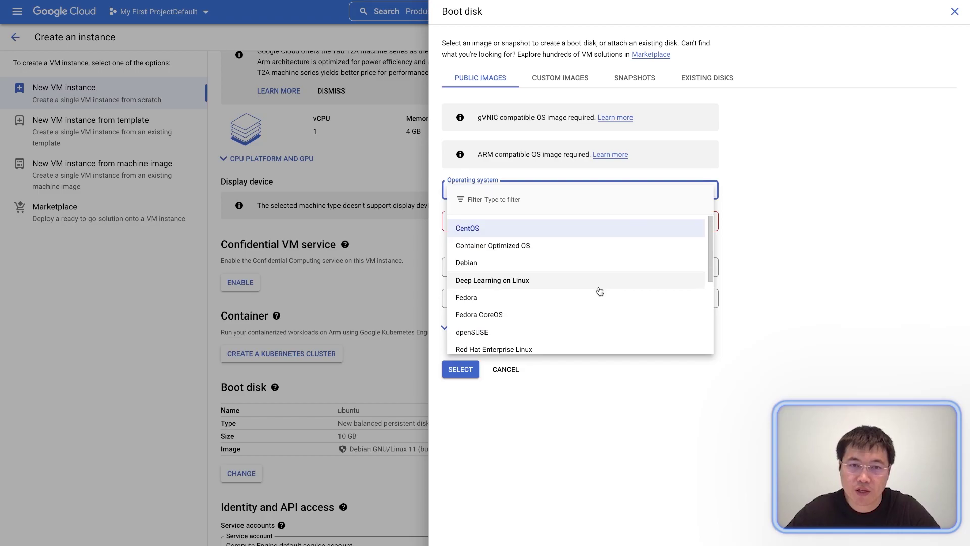
scroll(571, 336, down, 2)
scroll(572, 336, down, 1)
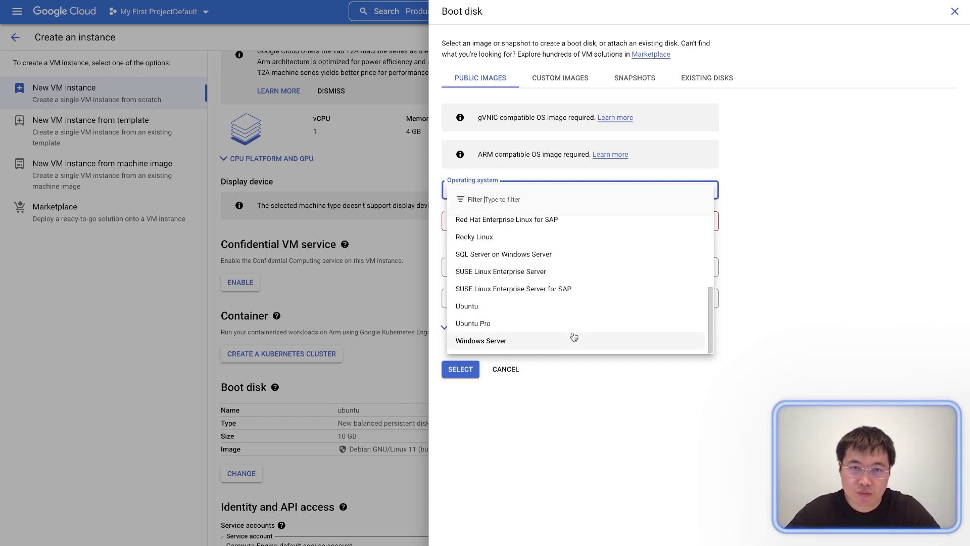
click(548, 307)
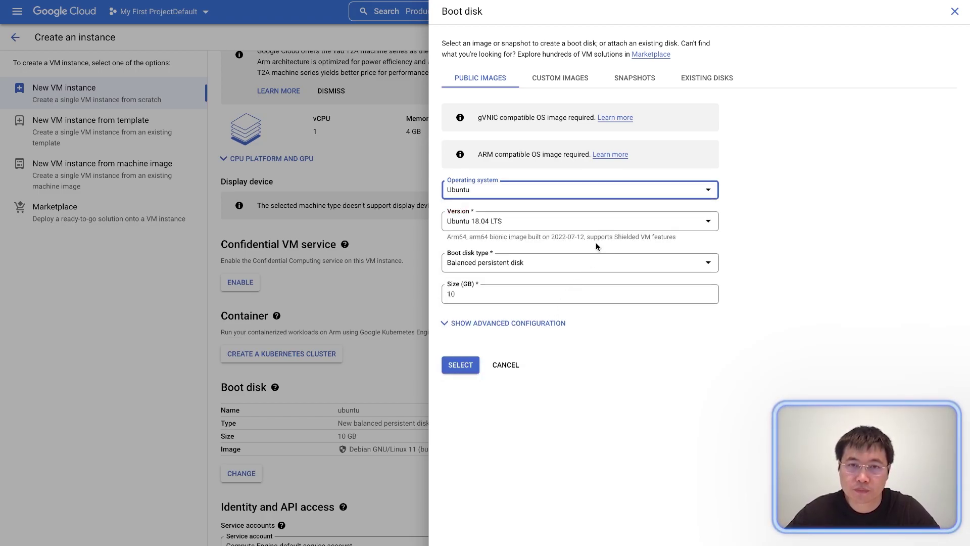
click(593, 223)
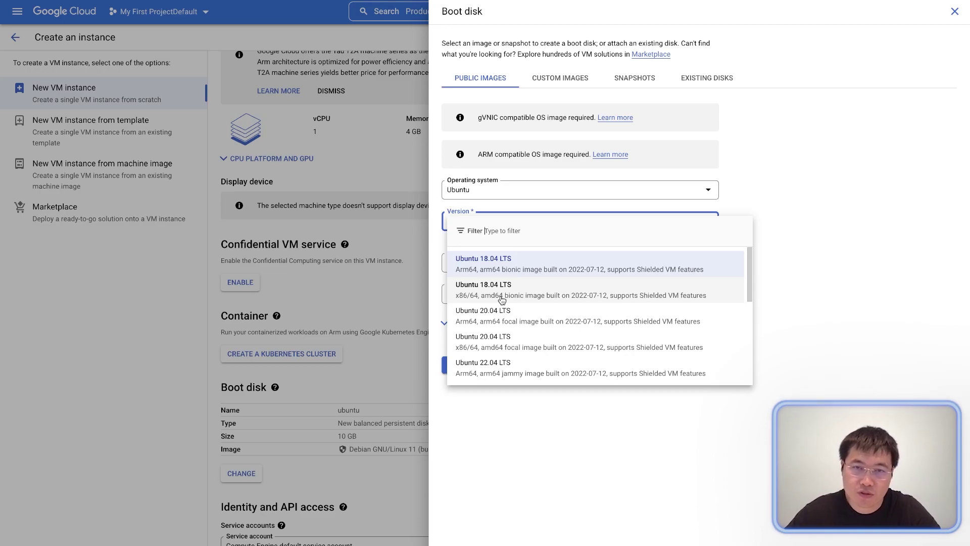
scroll(547, 344, down, 3)
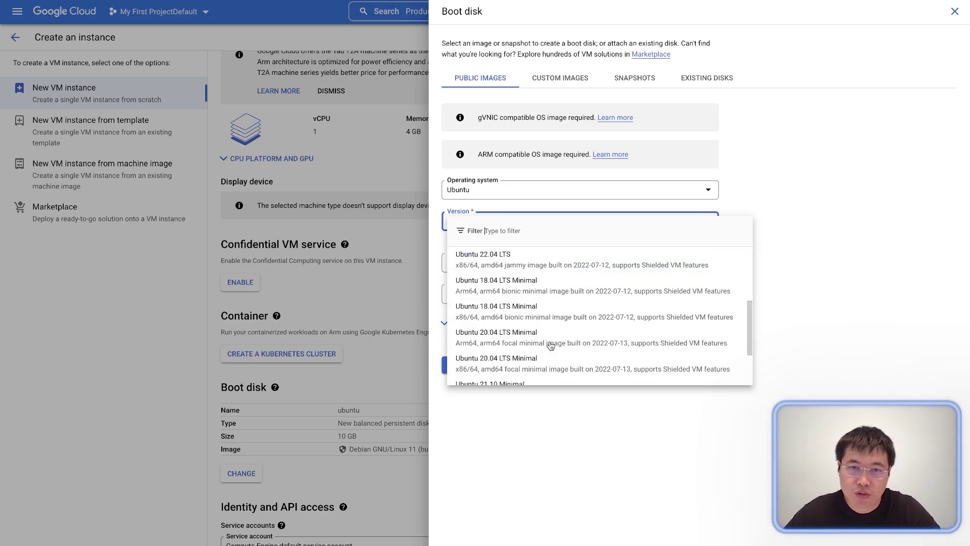
scroll(550, 346, down, 3)
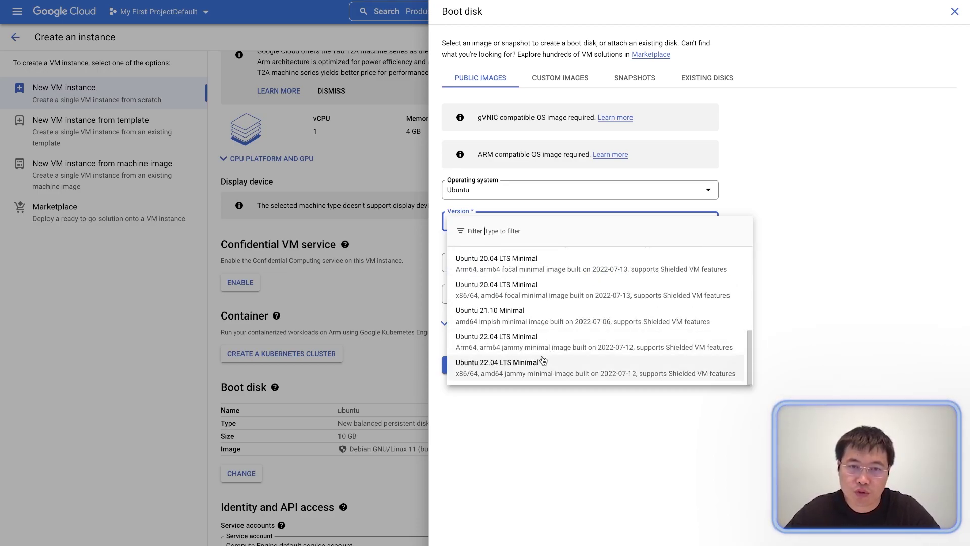
click(551, 343)
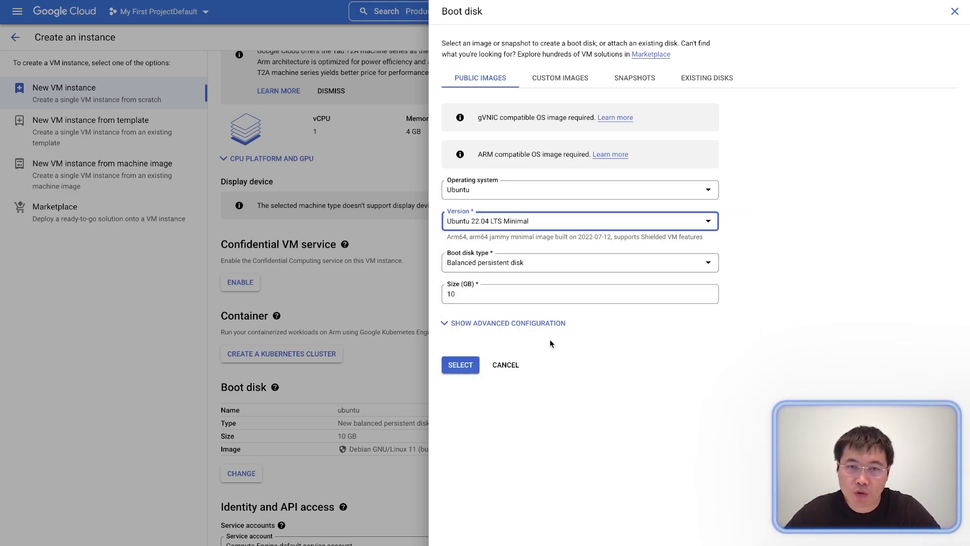
Apply the Ubuntu 22.04 LTS Minimal boot disk and show the equivalent gcloud command
click(460, 364)
scroll(605, 332, down, 3)
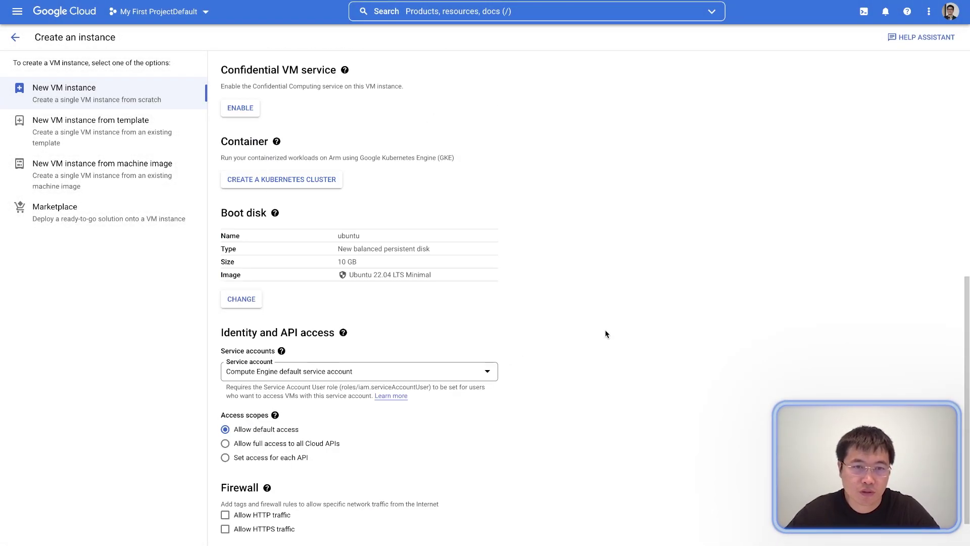
scroll(605, 332, down, 1)
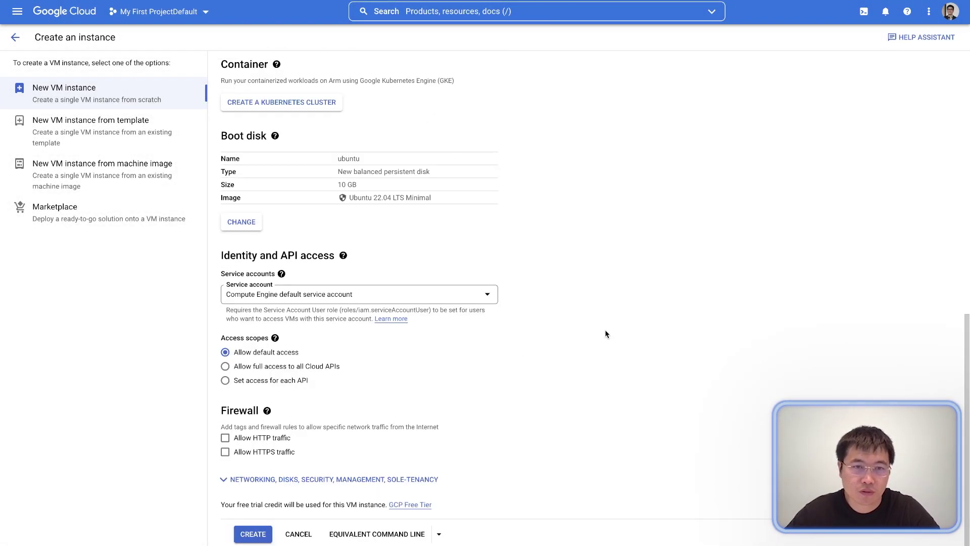
click(389, 533)
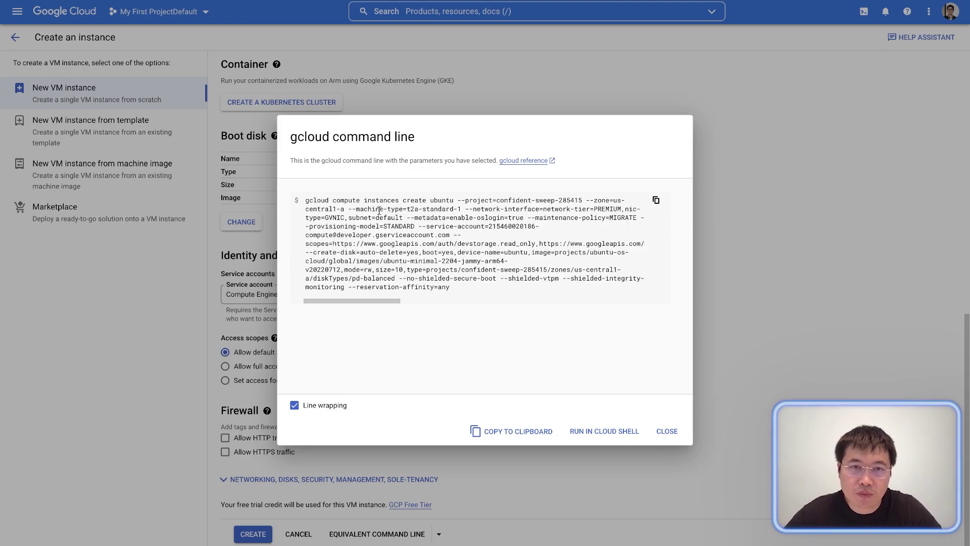
Inspect the machine type and ubuntu-minimal-2204 image in the gcloud command, then close it
drag(305, 201, 409, 208)
click(453, 212)
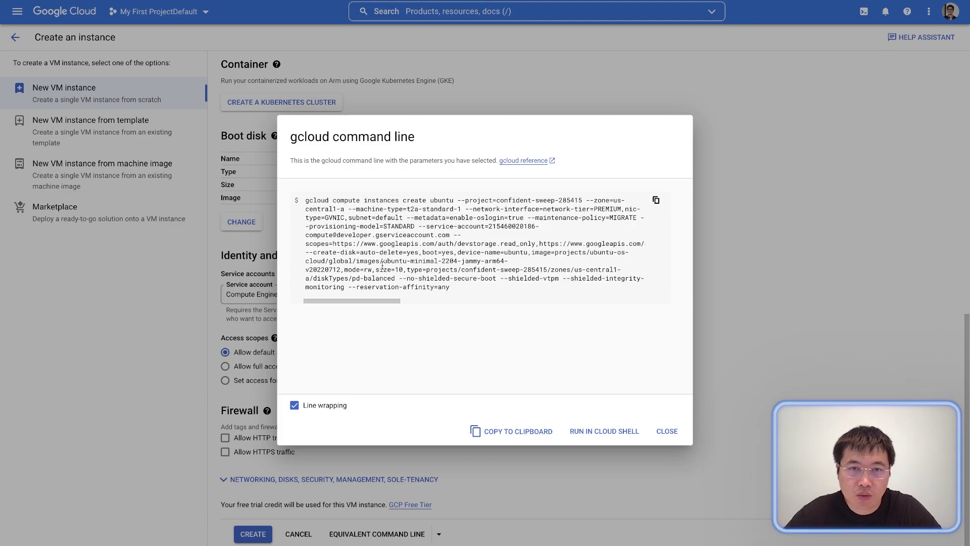
drag(383, 262, 453, 263)
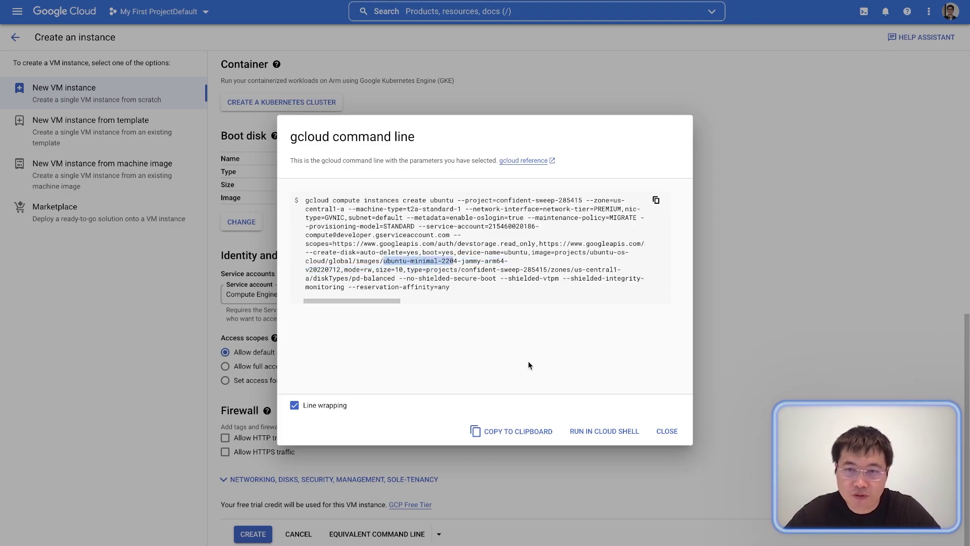
click(669, 431)
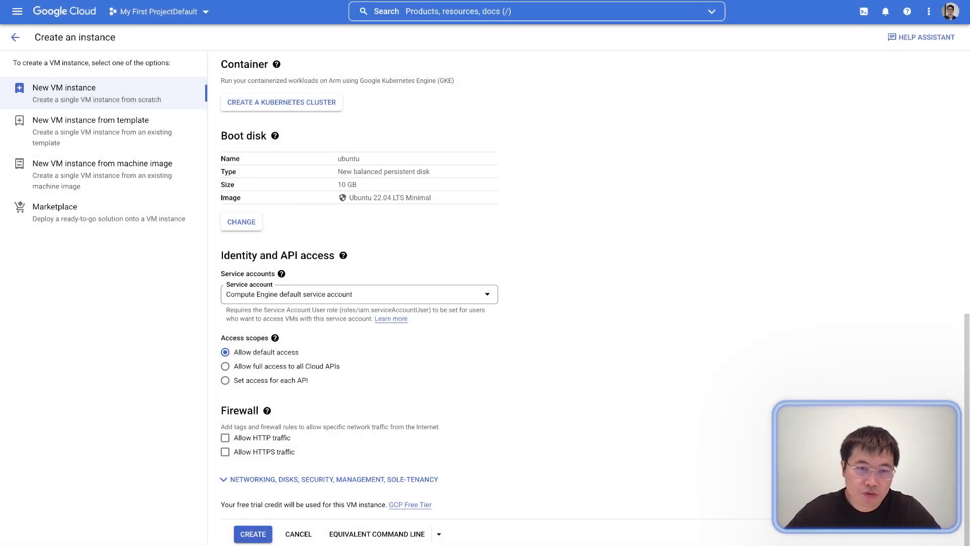
Create the ubuntu T2A instance with the Ubuntu 22.04 Minimal Arm64 disk
click(260, 536)
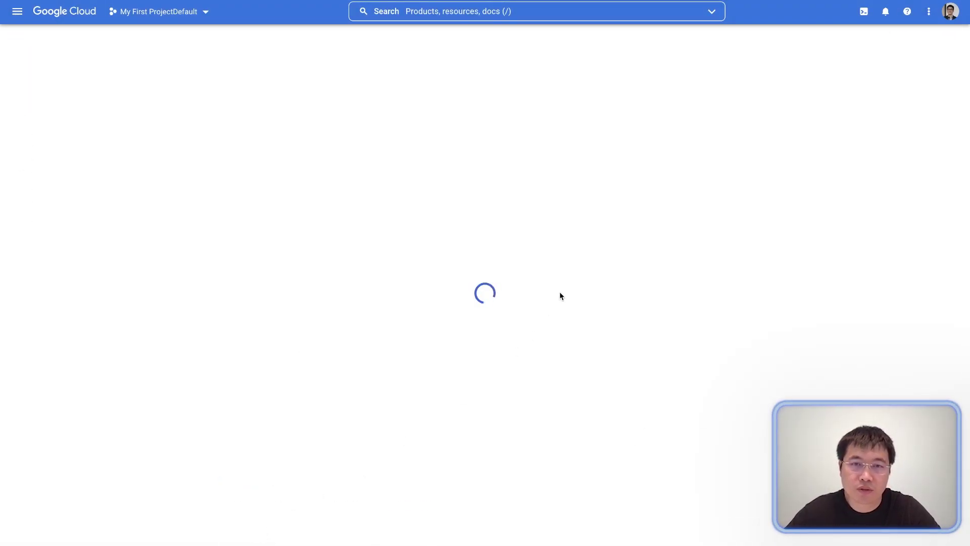